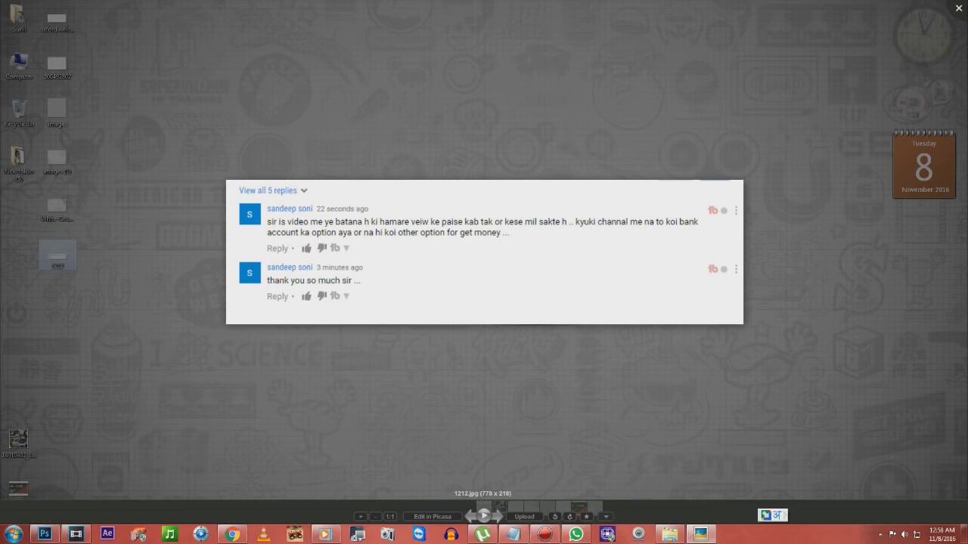
Close the image preview of the viewer comments.
{"action": "key", "text": "Escape"}
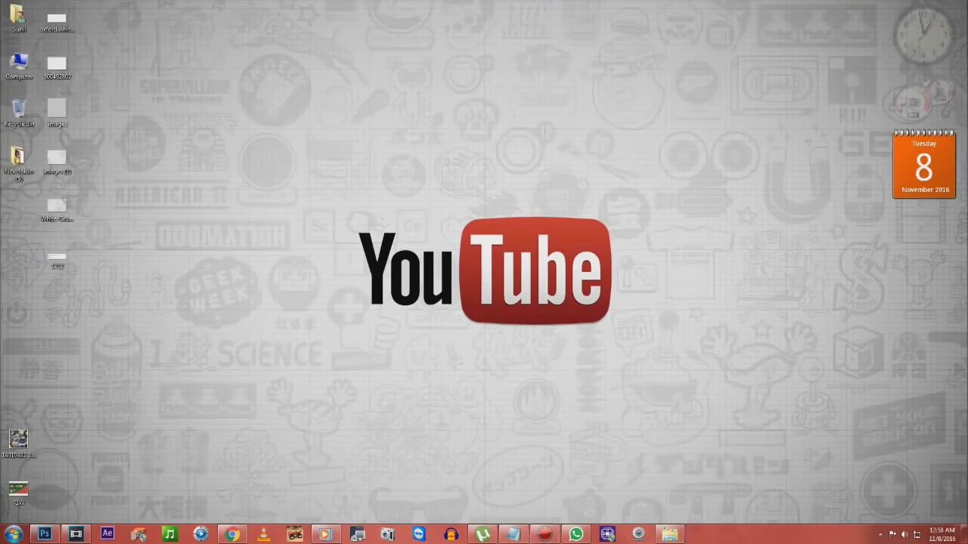
{"action": "right_click", "coordinate": [477, 160]}
{"action": "left_click", "coordinate": [504, 187]}
{"action": "right_click", "coordinate": [348, 45]}
{"action": "left_click", "coordinate": [369, 72]}
{"action": "right_click", "coordinate": [320, 1]}
{"action": "left_click", "coordinate": [342, 29]}
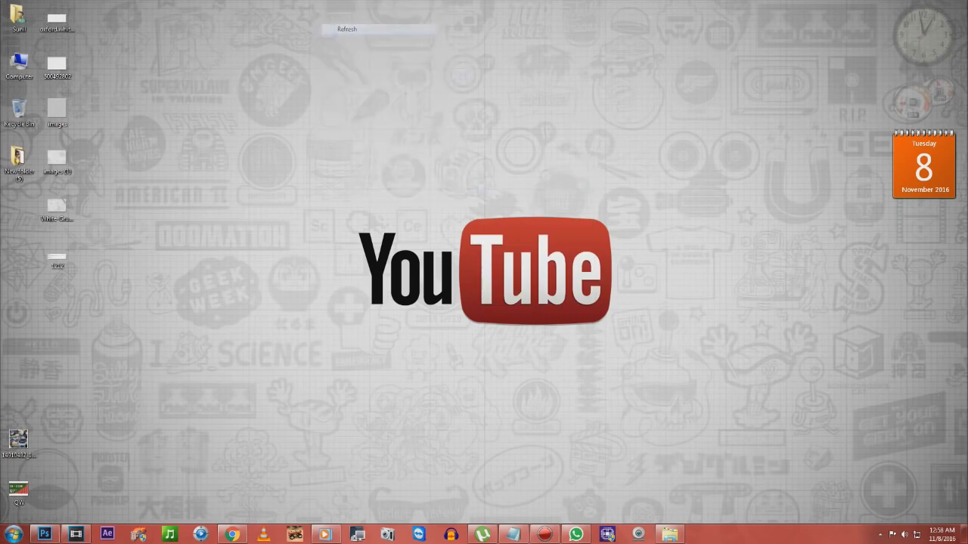
{"action": "right_click", "coordinate": [256, 30]}
{"action": "left_click", "coordinate": [282, 59]}
{"action": "right_click", "coordinate": [304, 14]}
{"action": "left_click", "coordinate": [327, 44]}
{"action": "right_click", "coordinate": [239, 22]}
{"action": "left_click", "coordinate": [263, 51]}
{"action": "right_click", "coordinate": [280, 34]}
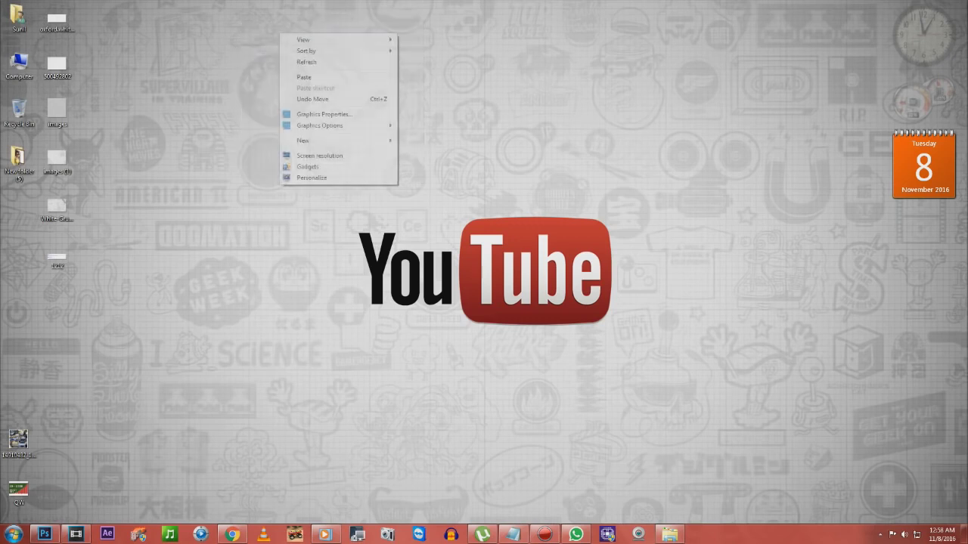
{"action": "left_click", "coordinate": [306, 62]}
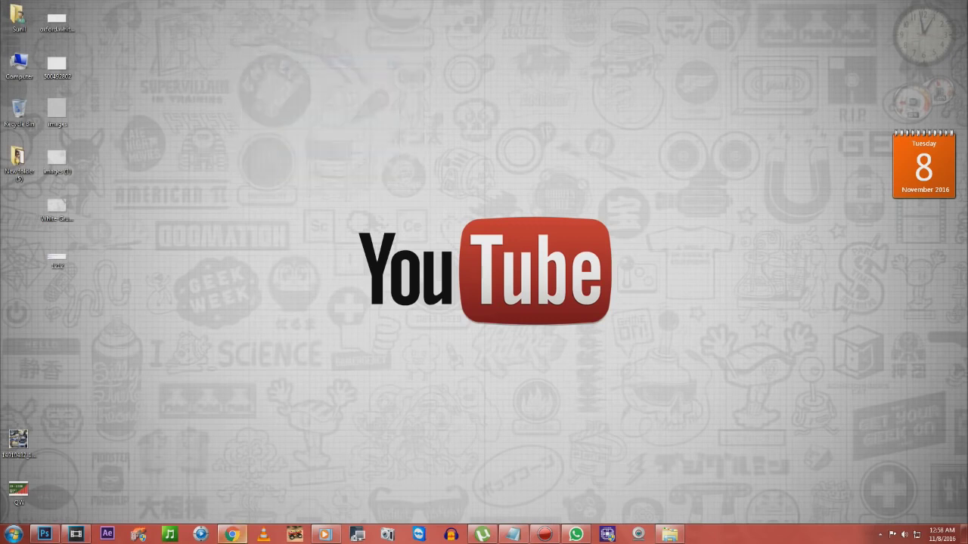
{"action": "right_click", "coordinate": [410, 17]}
{"action": "left_click", "coordinate": [435, 44]}
Switch to Chrome, go to the tab with the Hindi video on YouTube pay, and open the My Channel page.
{"action": "left_click", "coordinate": [232, 534]}
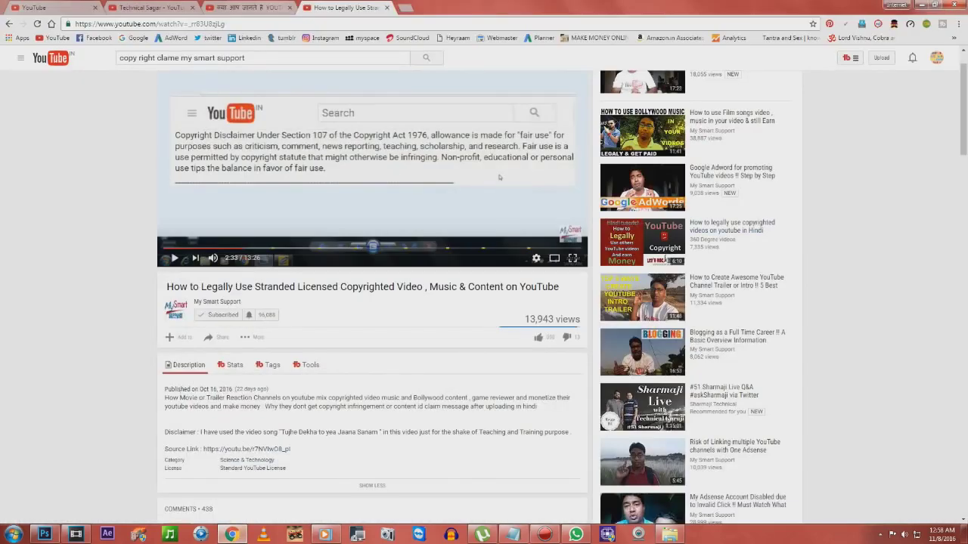
{"action": "key", "text": "ctrl+shift+Tab"}
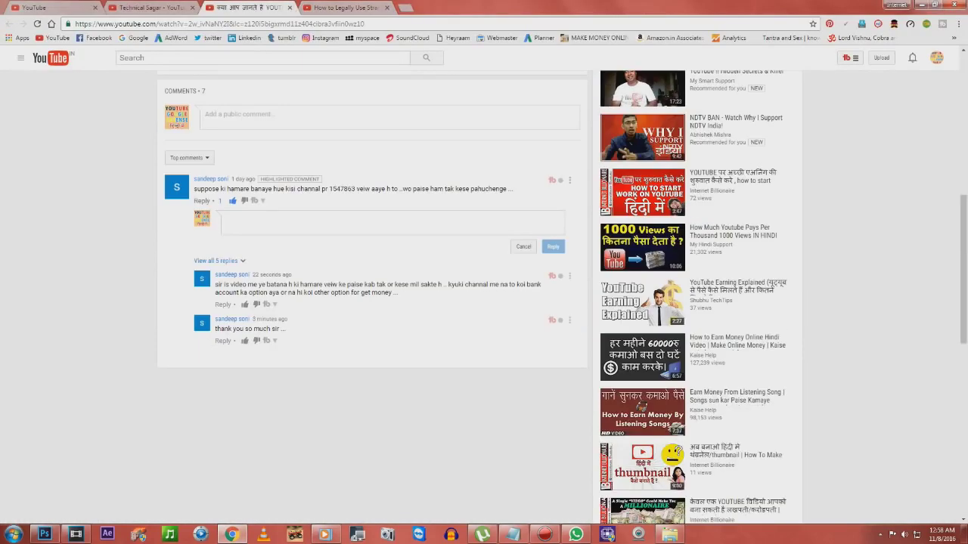
{"action": "scroll", "coordinate": [484, 295], "scroll_direction": "up", "scroll_amount": 8}
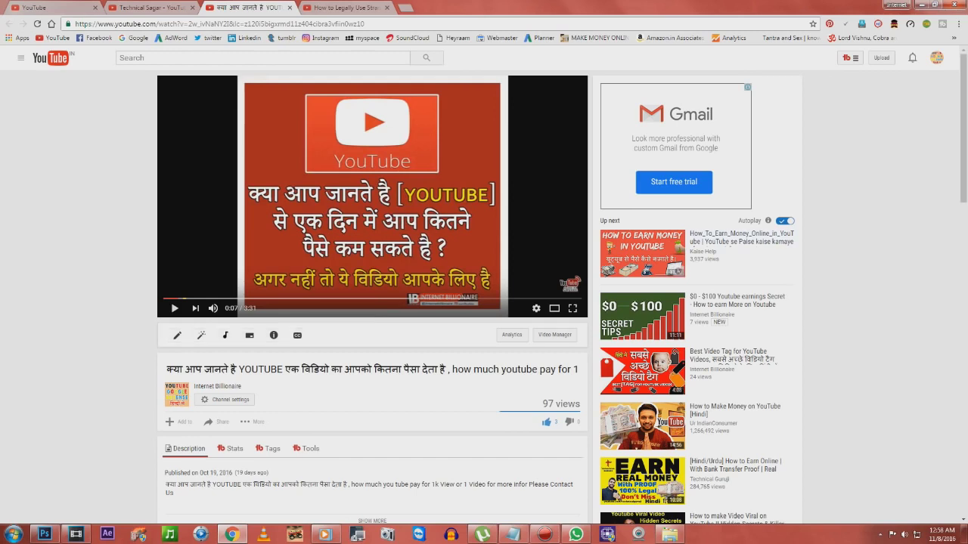
{"action": "left_click", "coordinate": [21, 58]}
{"action": "left_click", "coordinate": [47, 97]}
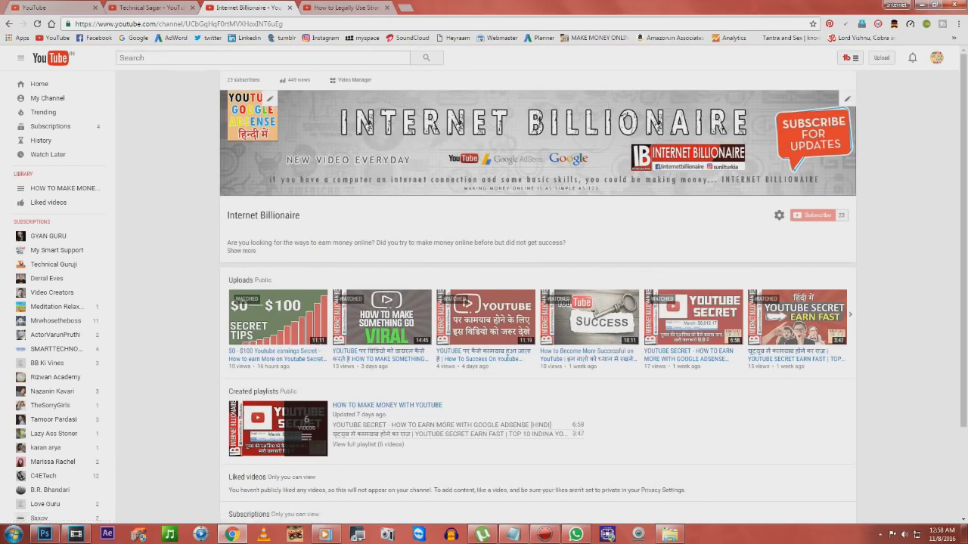
Open the channel's Video Manager and go to the channel's Status and features page.
{"action": "scroll", "coordinate": [538, 296], "scroll_direction": "down", "scroll_amount": 2}
{"action": "scroll", "coordinate": [538, 296], "scroll_direction": "up", "scroll_amount": 2}
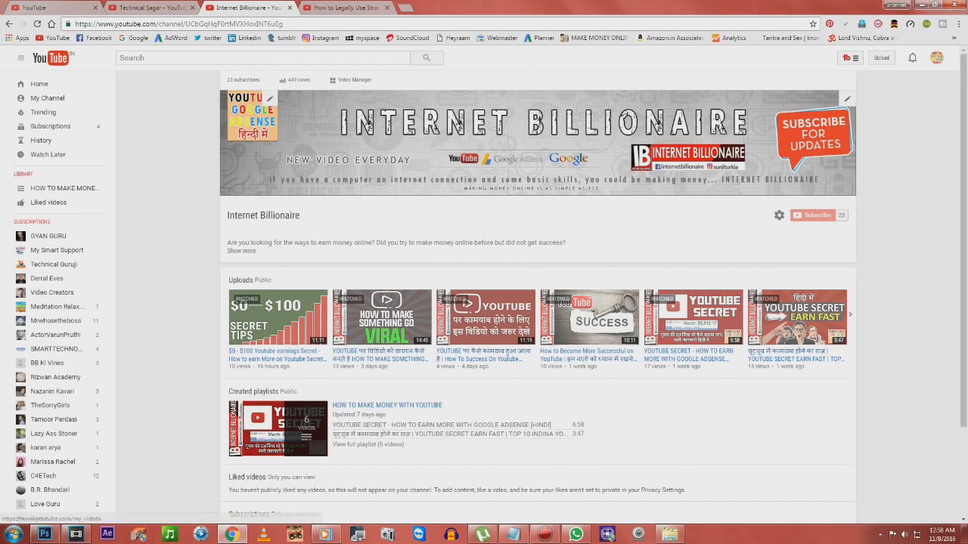
{"action": "key", "text": "F5"}
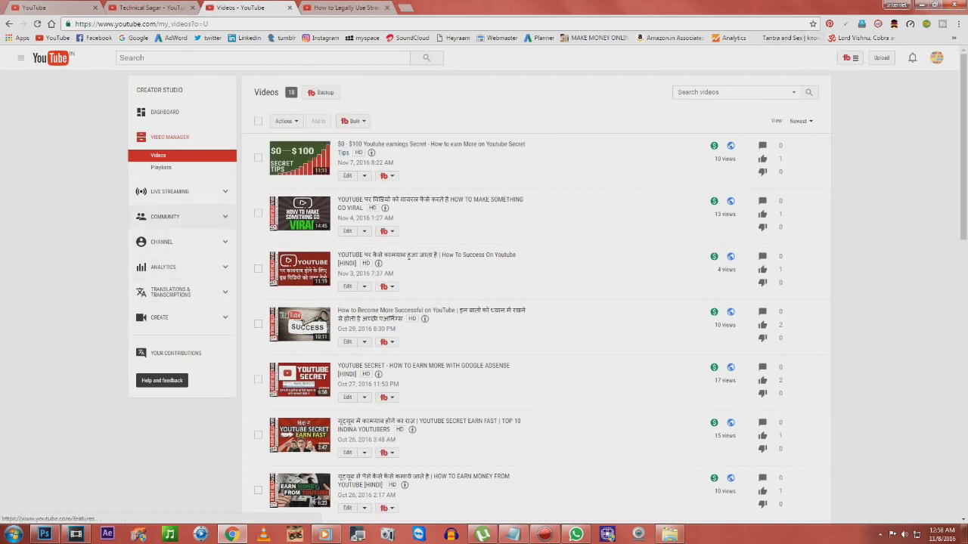
{"action": "left_click", "coordinate": [181, 242]}
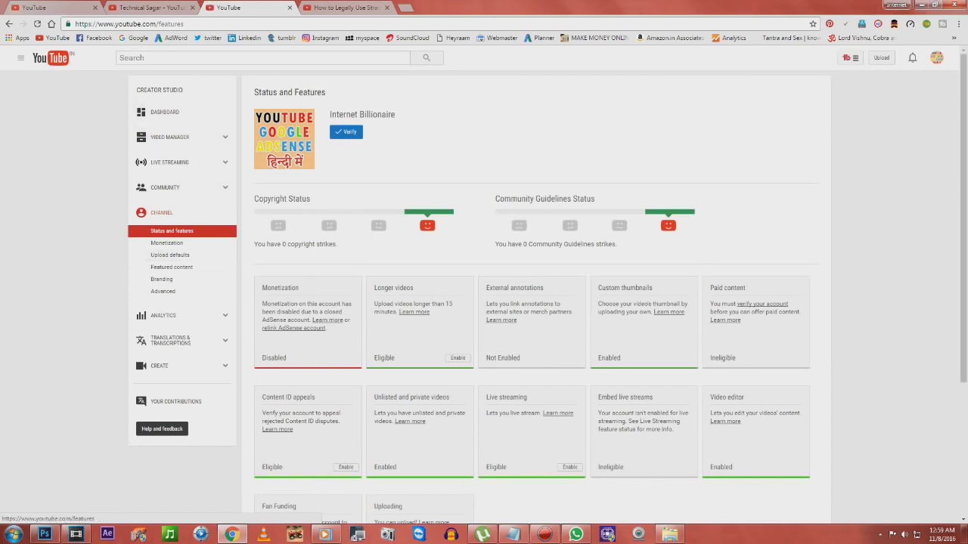
Open the channel's Monetization page, expand "How much will my videos earn?" and highlight the start of the sentence on the two key factors.
{"action": "left_click", "coordinate": [167, 243]}
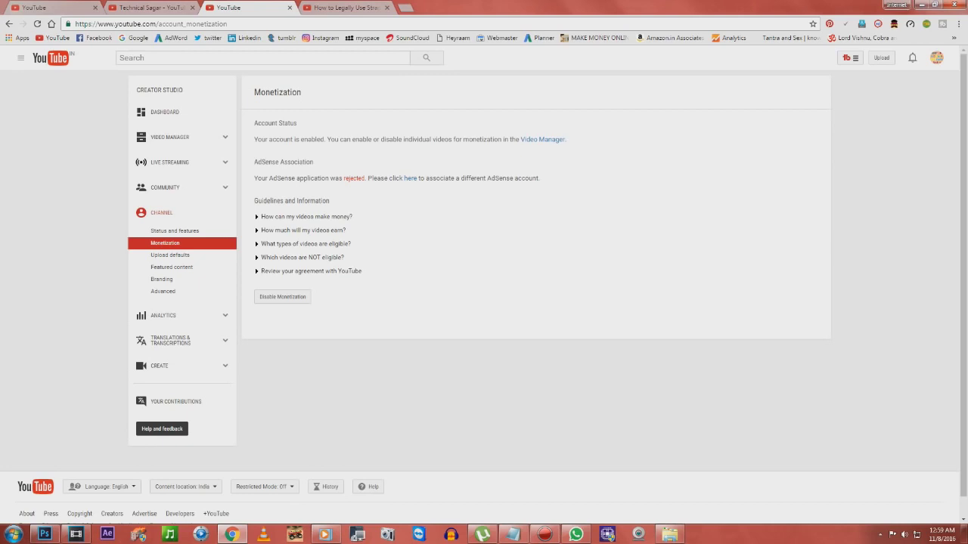
{"action": "left_click", "coordinate": [297, 231]}
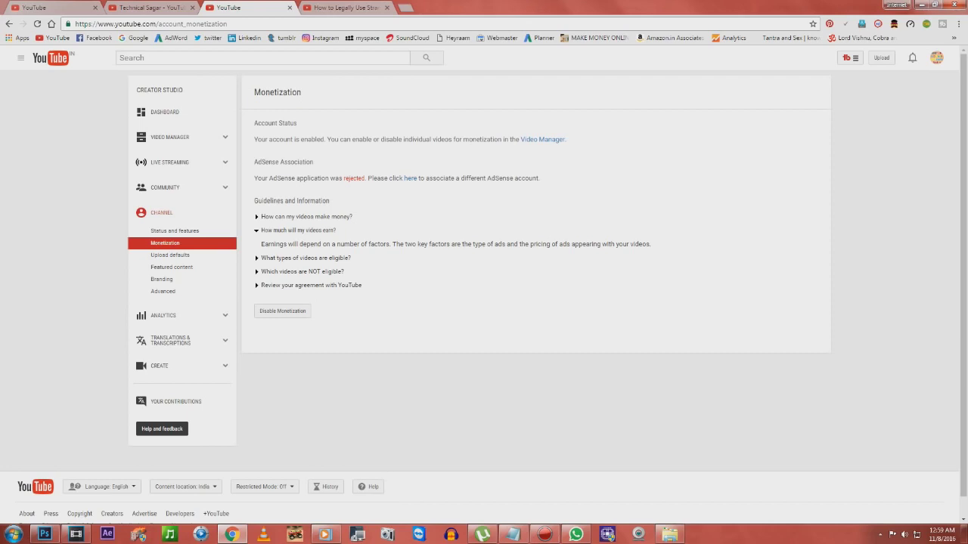
{"action": "left_click_drag", "start_coordinate": [392, 244], "coordinate": [493, 244]}
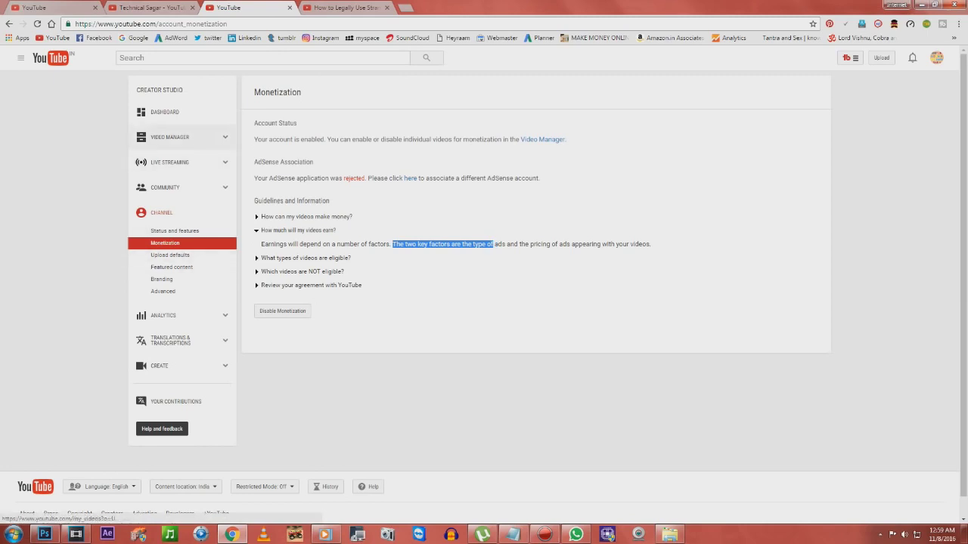
Return to the Video Manager's list of videos, opening and closing the TubeBuddy overlay.
{"action": "left_click", "coordinate": [169, 137]}
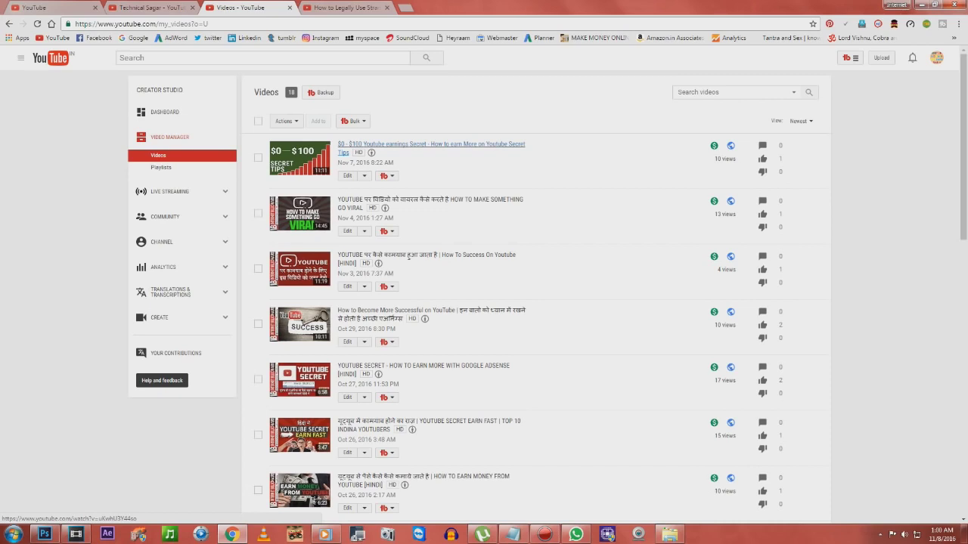
{"action": "left_click", "coordinate": [851, 57]}
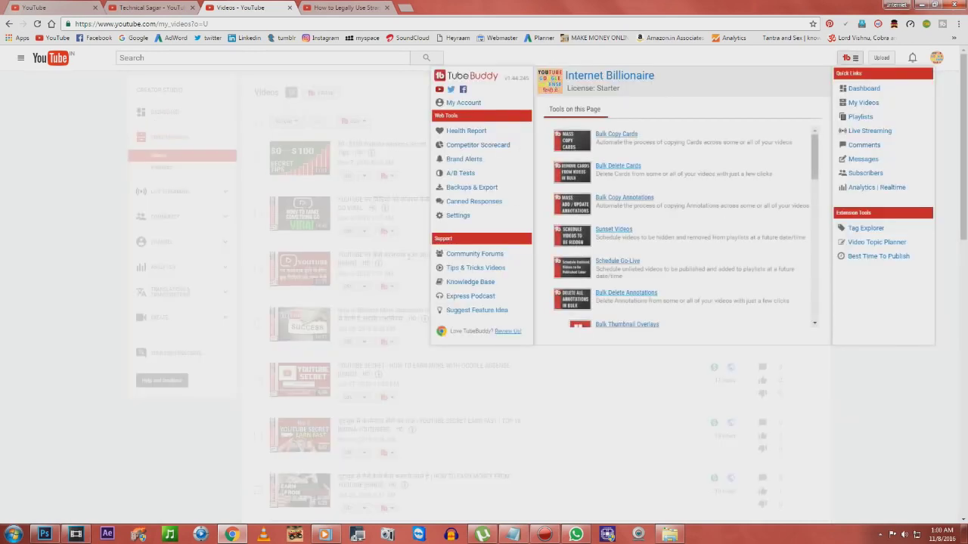
{"action": "left_click", "coordinate": [409, 258]}
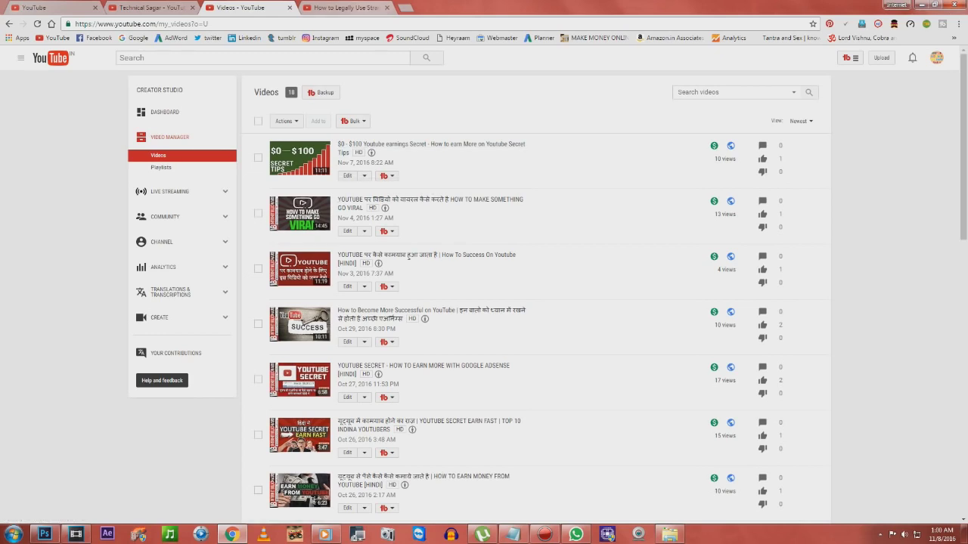
Open Google in a new browser tab and minimize the browser window.
{"action": "key", "text": "ctrl+t"}
{"action": "left_click", "coordinate": [138, 37]}
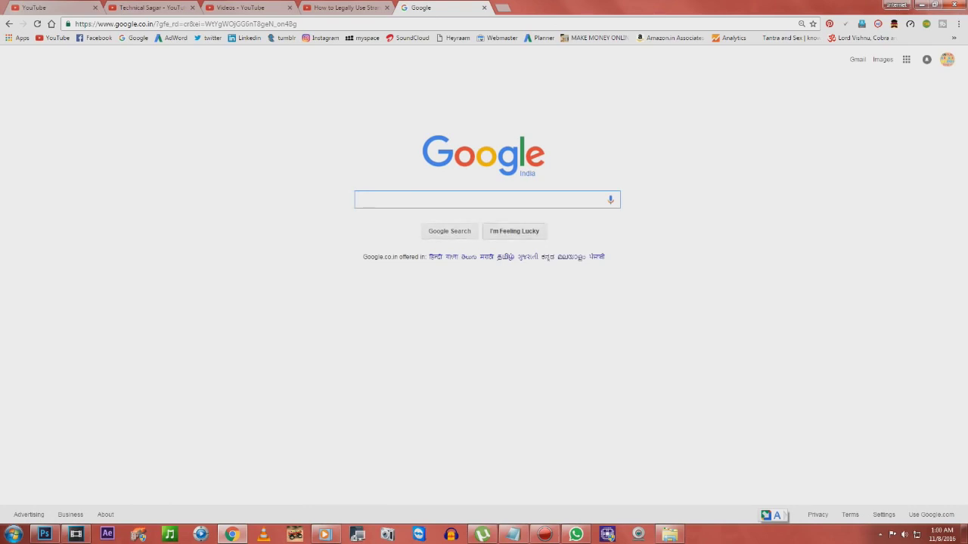
{"action": "left_click", "coordinate": [882, 59]}
{"action": "left_click", "coordinate": [920, 4]}
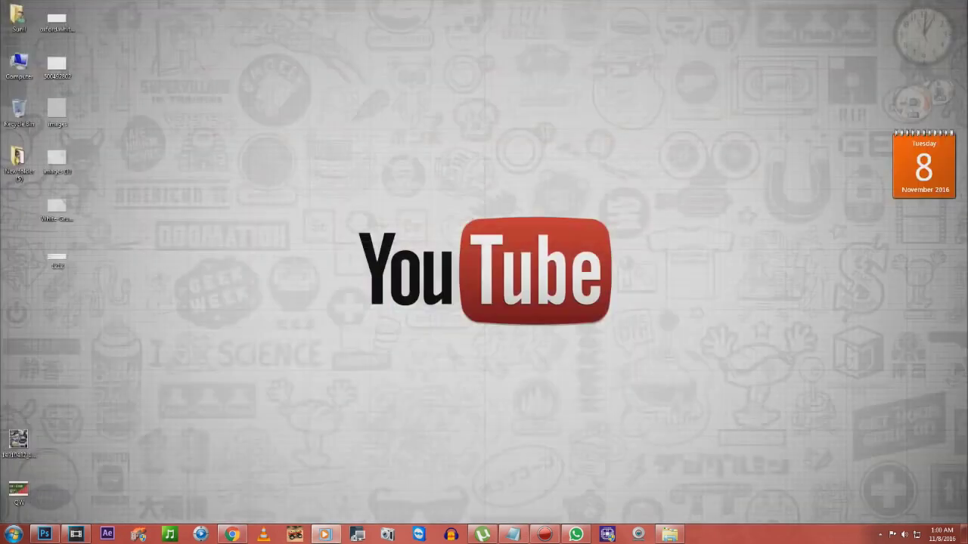